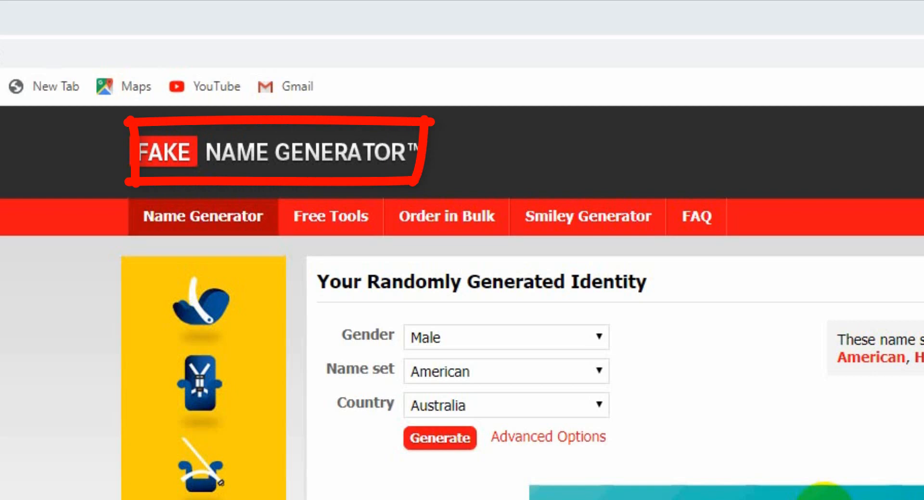
- Choose Male gender, American name set and Australia in the Fake Name Generator dropdowns
{"action": "left_click", "coordinate": [598, 335]}
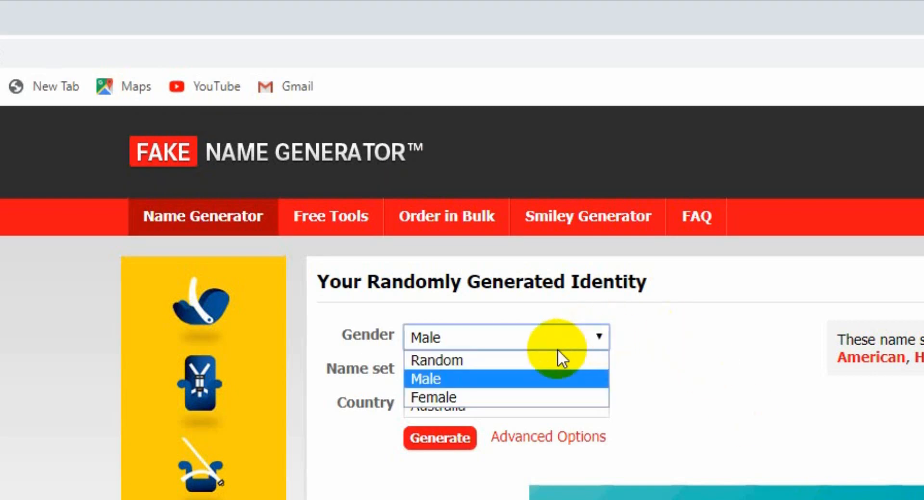
{"action": "left_click", "coordinate": [439, 376]}
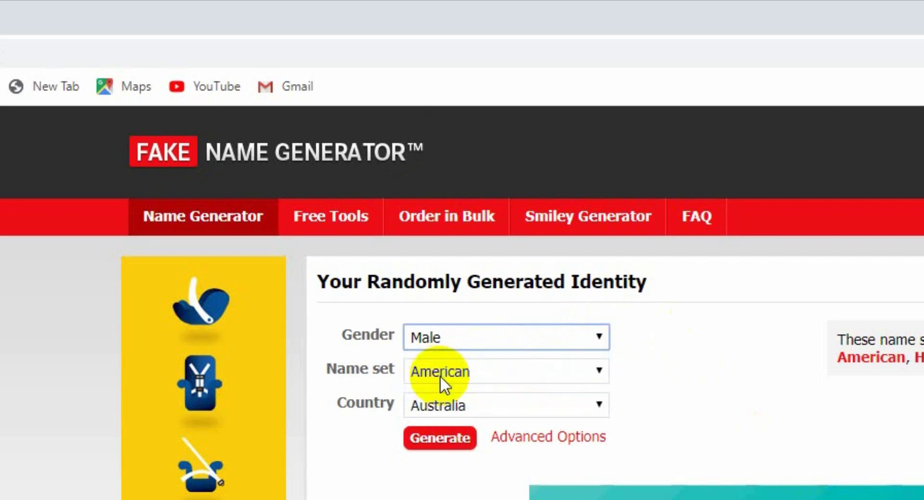
{"action": "left_click", "coordinate": [599, 371]}
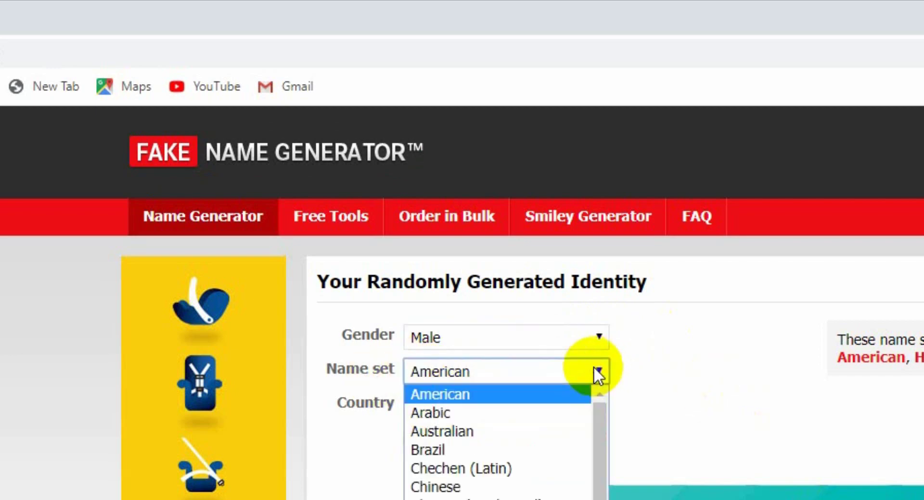
{"action": "left_click", "coordinate": [463, 394]}
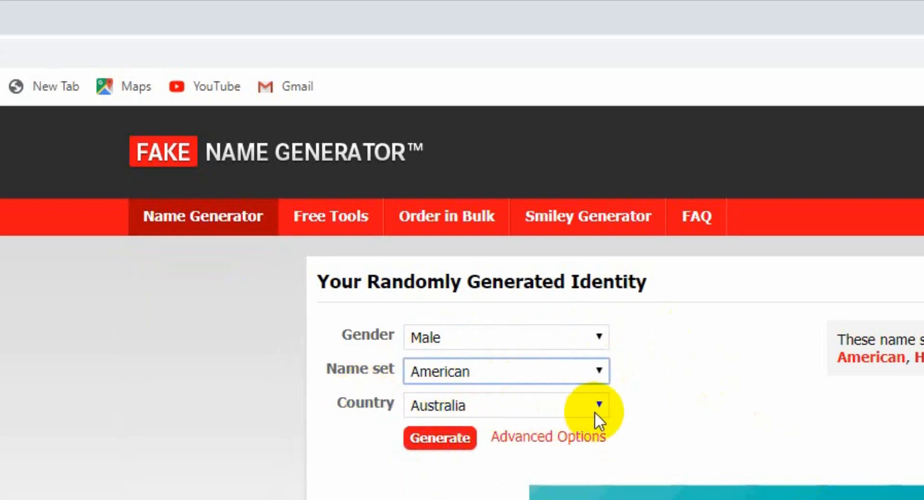
{"action": "left_click", "coordinate": [599, 404]}
{"action": "left_click", "coordinate": [452, 429]}
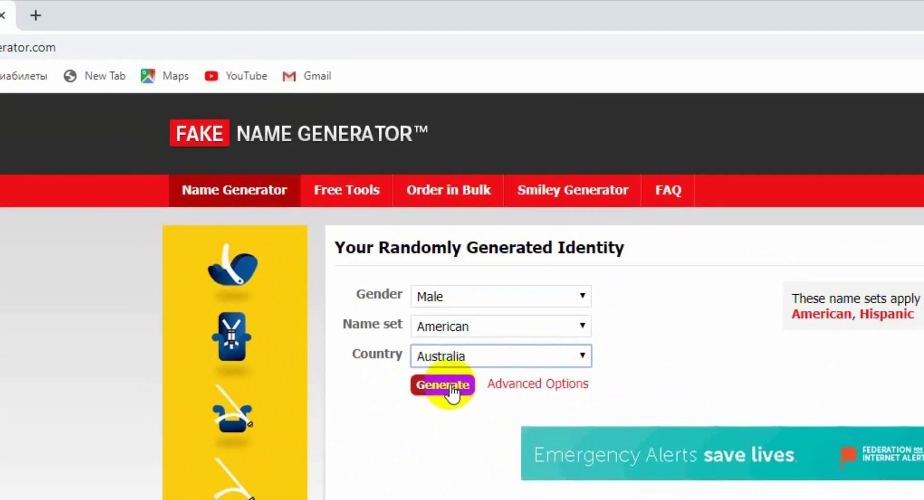
- Generate a new random identity with the Male / American / Australia settings
{"action": "left_click", "coordinate": [444, 385]}
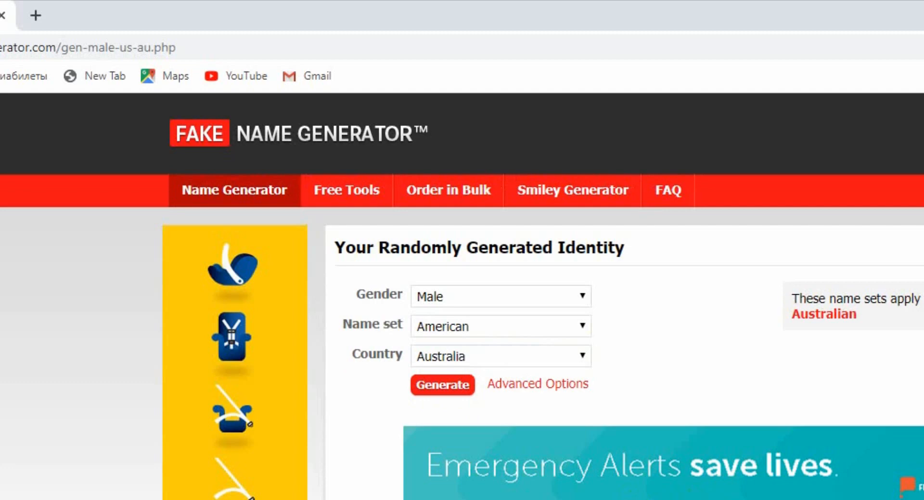
{"action": "scroll", "coordinate": [462, 288], "scroll_direction": "down", "scroll_amount": 3}
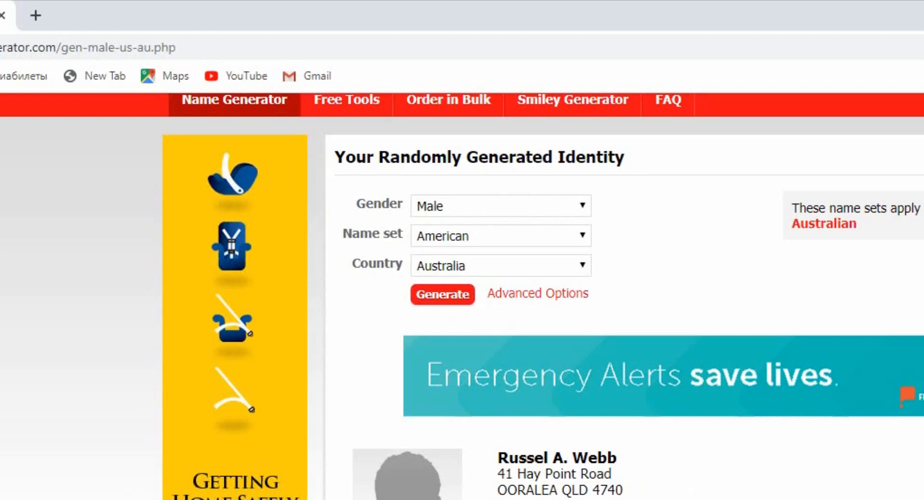
{"action": "scroll", "coordinate": [462, 288], "scroll_direction": "down", "scroll_amount": 3}
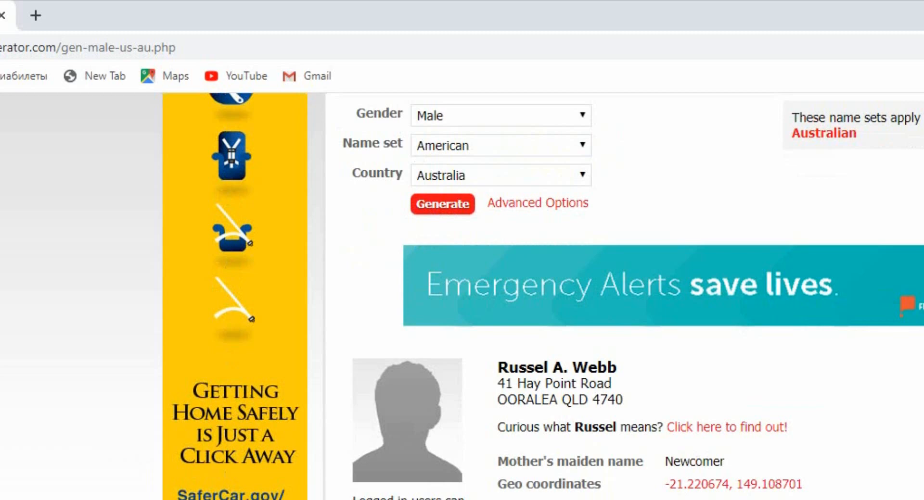
{"action": "scroll", "coordinate": [462, 288], "scroll_direction": "down", "scroll_amount": 3}
{"action": "scroll", "coordinate": [462, 288], "scroll_direction": "down", "scroll_amount": 3}
{"action": "scroll", "coordinate": [462, 288], "scroll_direction": "down", "scroll_amount": 3}
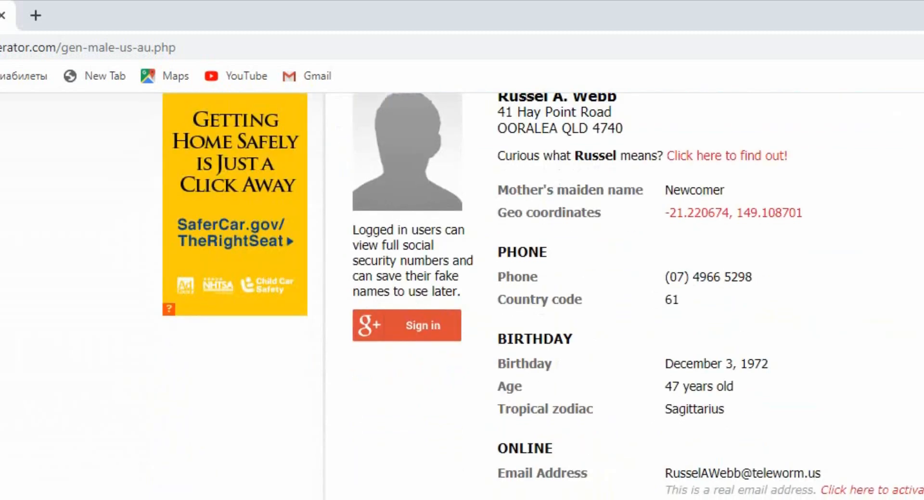
{"action": "scroll", "coordinate": [462, 288], "scroll_direction": "down", "scroll_amount": 3}
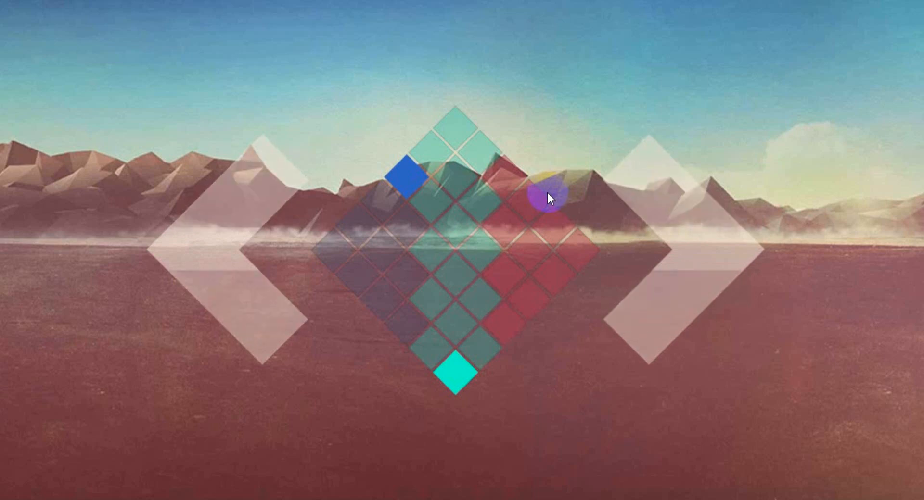
- Switch on one sound loop tile in the Adventure Machine diamond grid
{"action": "left_click", "coordinate": [435, 158]}
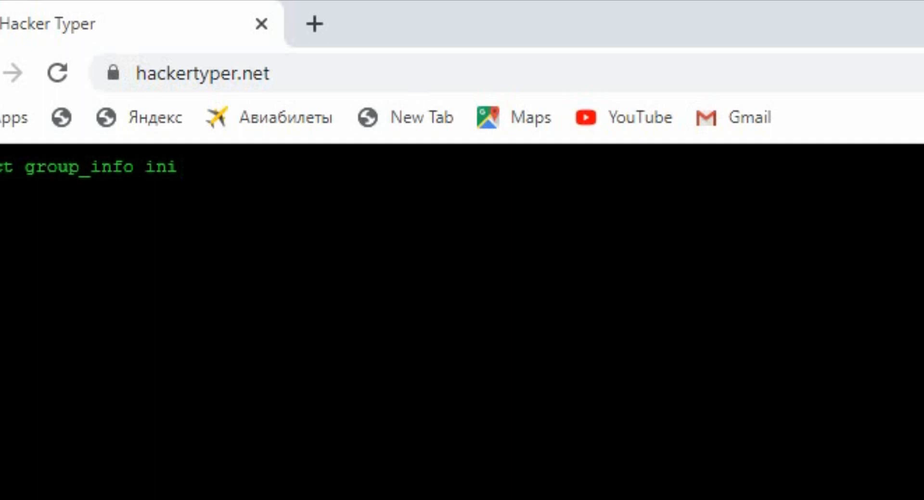
{"action": "type", "text": "t_groups"}
{"action": "type", "text": " = { .usage = ATOMIC_I"}
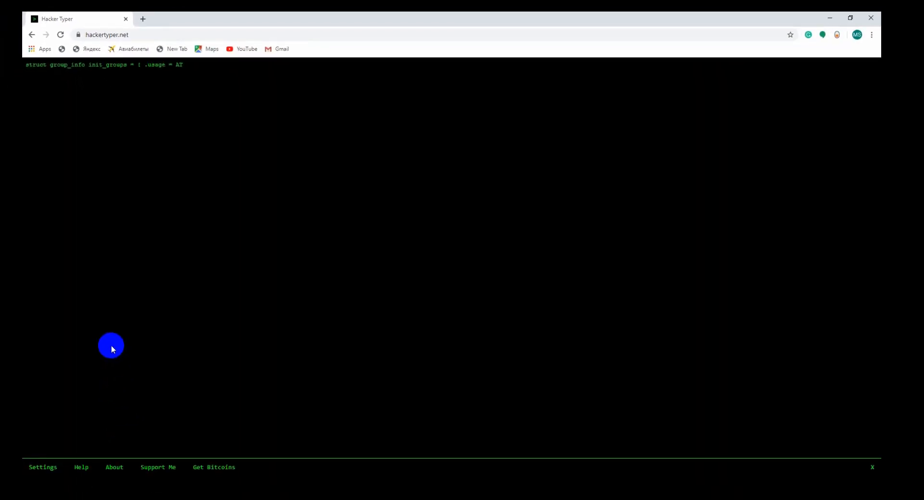
{"action": "type", "text": "NIT(2) };"}
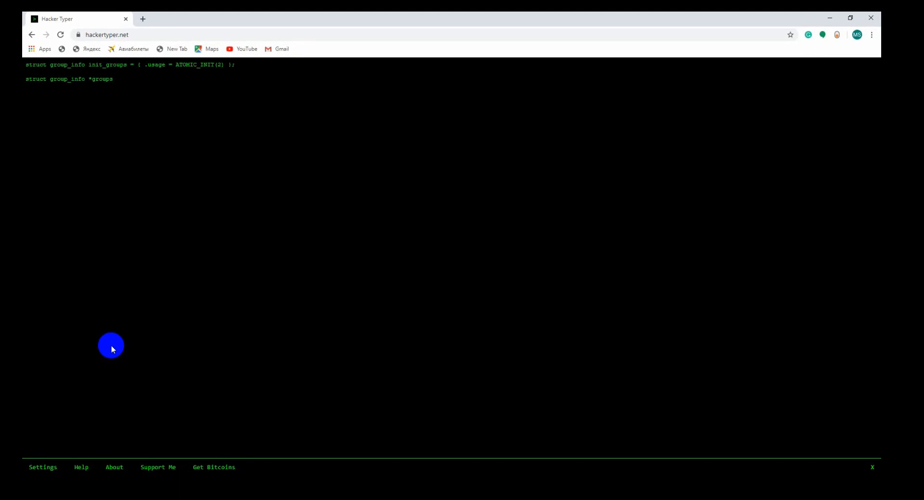
{"action": "type", "text": " struct group_info *groups_alloc(int gidsetsize){"}
{"action": "type", "text": " \tstruct group_info *group_info; \tint nblocks; \ti"}
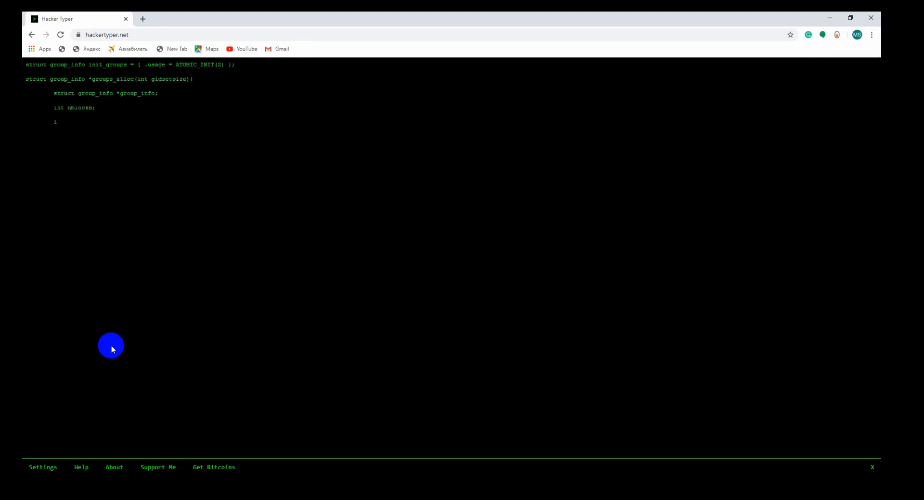
{"action": "type", "text": "nt"}
{"action": "type", "text": "nblocks = (gidsetsize + NGROUPS_PER_BLOCK - 1) / NGRO"}
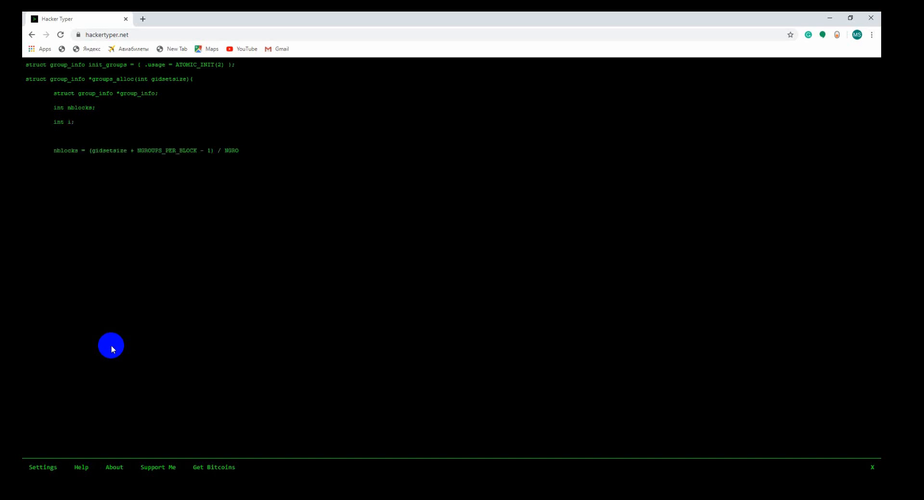
{"action": "type", "text": "UPS_PER_BLOCK; \t/* Make su"}
{"action": "type", "text": "re we always alloc"}
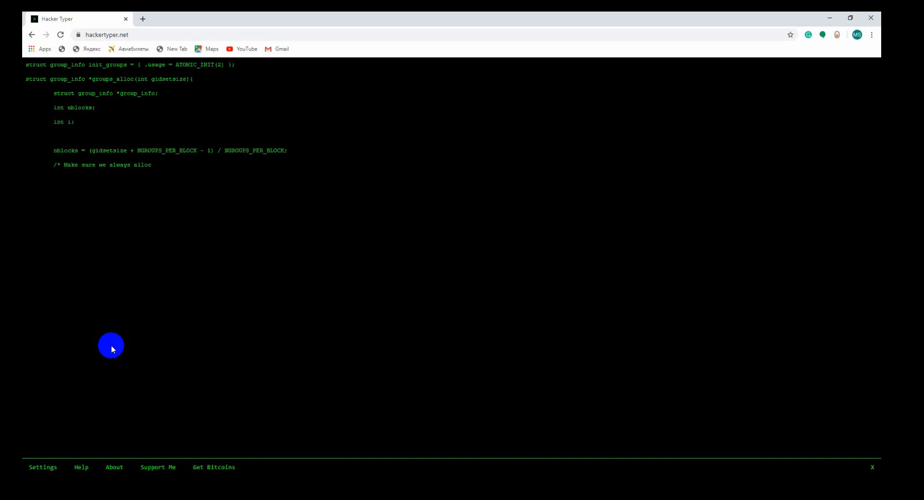
{"action": "type", "text": "asdfasdfasdfasdfasdfasdf"}
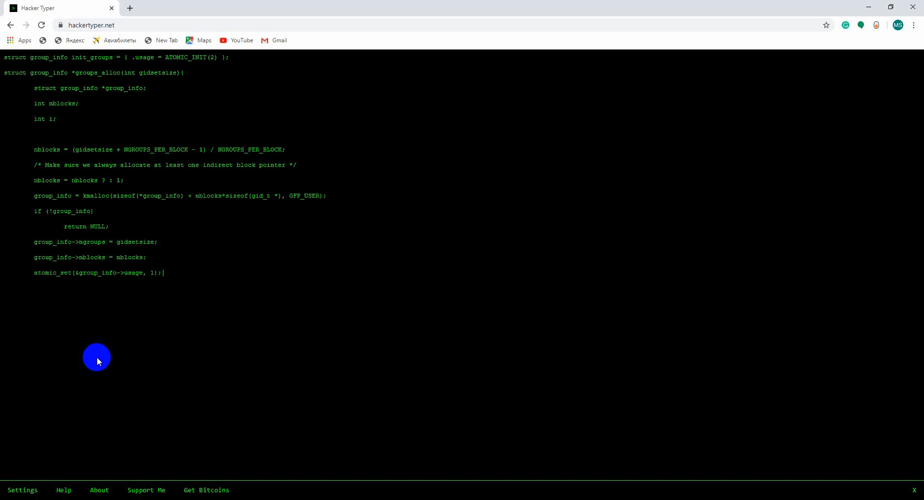
{"action": "type", "text": "asdfasdfasasdfasdfas"}
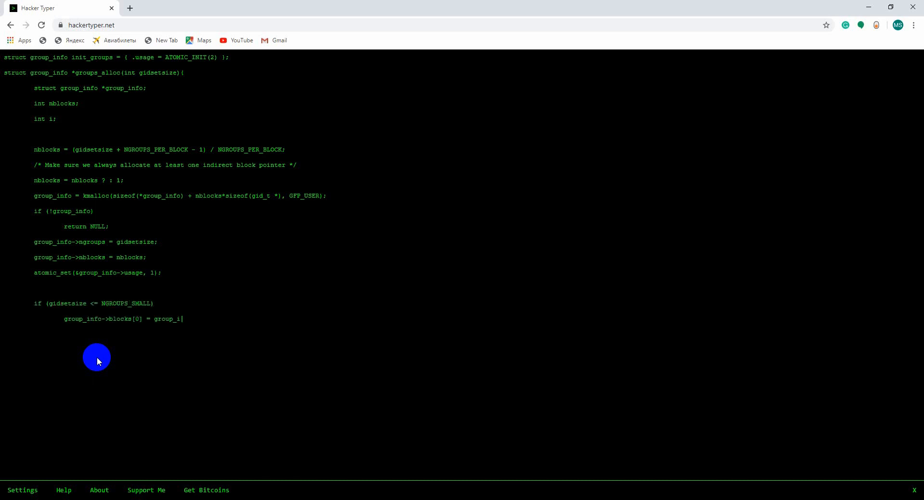
{"action": "type", "text": "asdfasasdfasasdfasasdfas"}
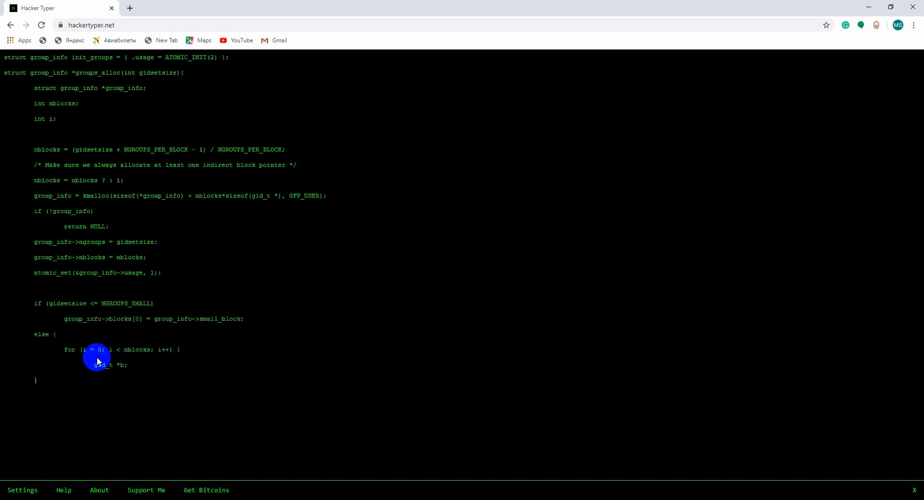
{"action": "type", "text": "asdfasasdfas"}
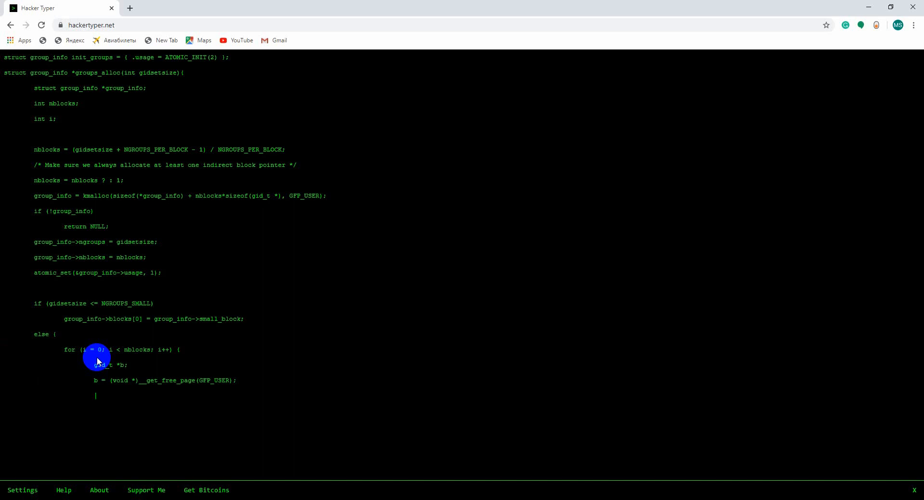
{"action": "type", "text": "as"}
- Bring up the Access Granted message over the Hacker Typer code with Alt
{"action": "key", "text": "alt"}
{"action": "key", "text": "alt"}
{"action": "key", "text": "alt"}
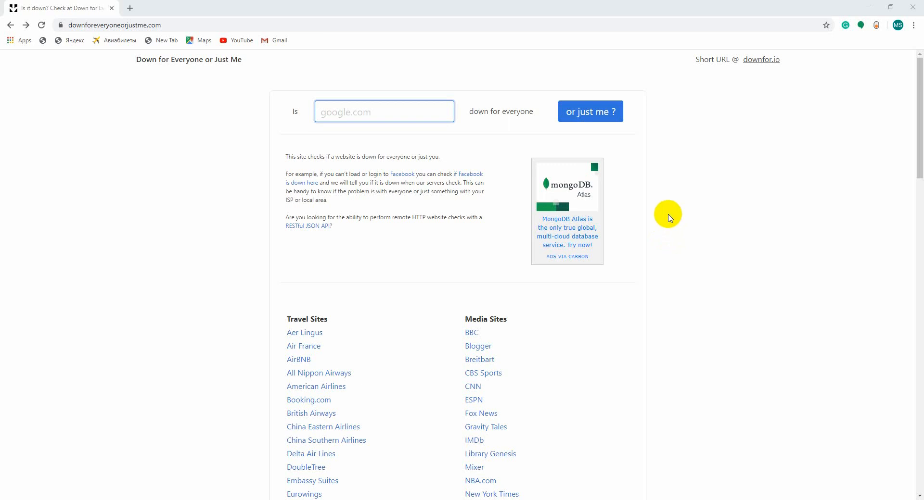
- Enter google.com in the check field, fixing the typo, and run the down-for-everyone check
{"action": "left_click", "coordinate": [397, 109]}
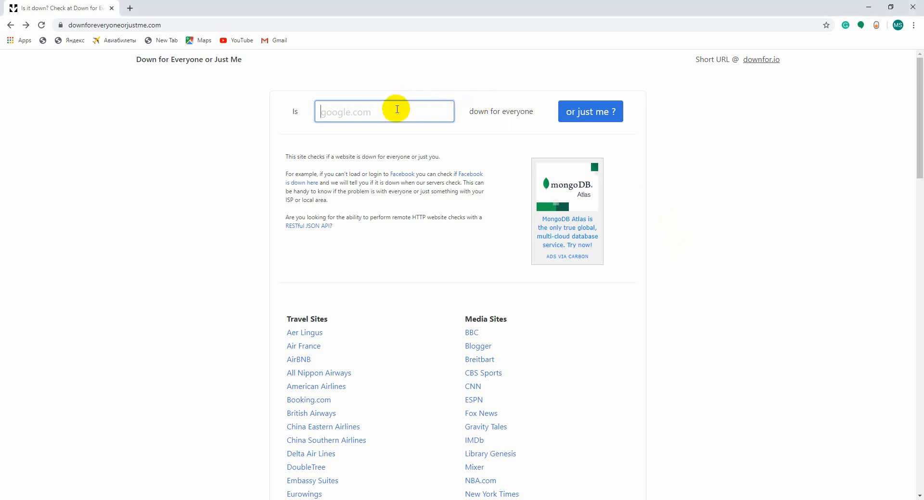
{"action": "type", "text": "googel"}
{"action": "key", "text": "BackSpace"}
{"action": "key", "text": "BackSpace"}
{"action": "key", "text": "BackSpace"}
{"action": "key", "text": "BackSpace"}
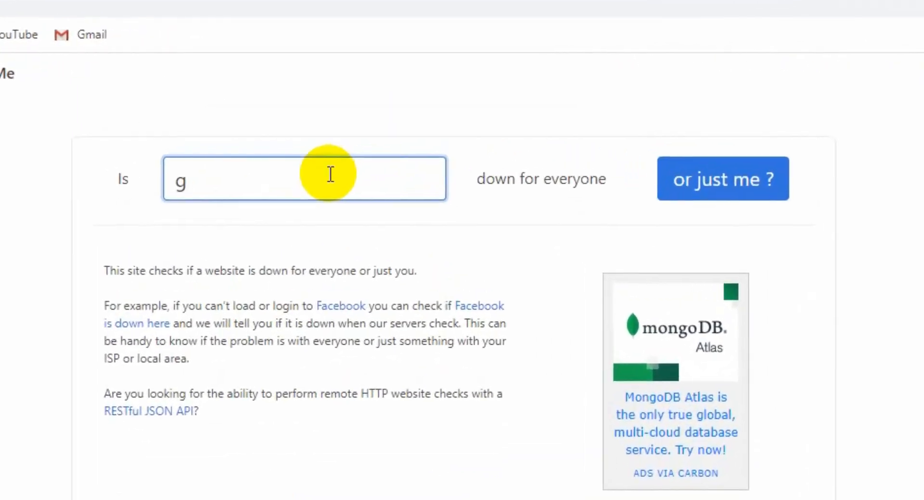
{"action": "key", "text": "BackSpace"}
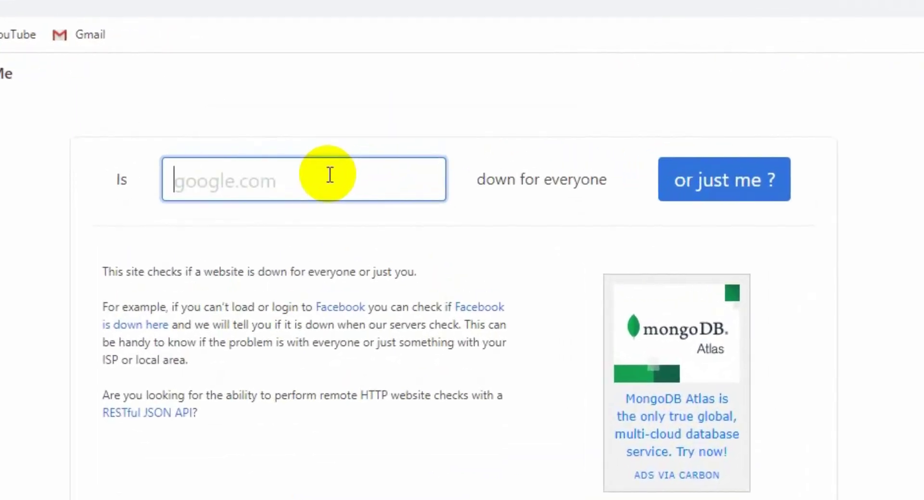
{"action": "type", "text": "goo"}
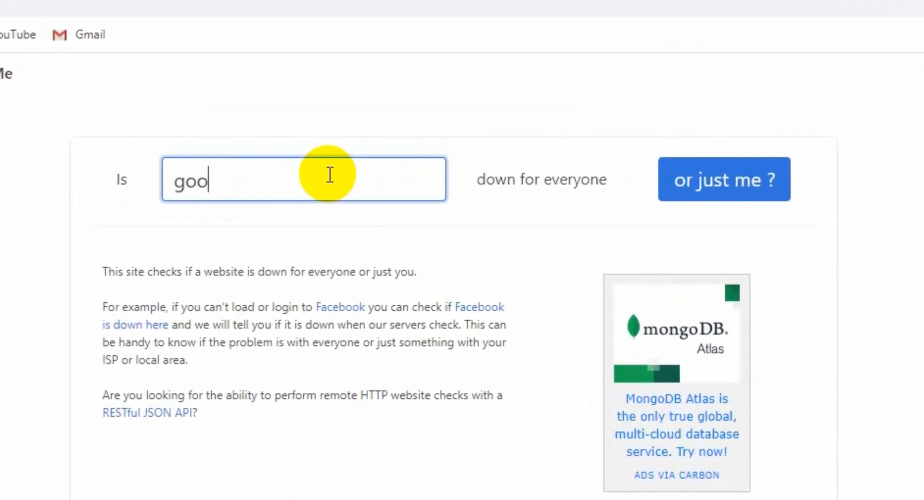
{"action": "type", "text": "gle.c"}
{"action": "type", "text": "om"}
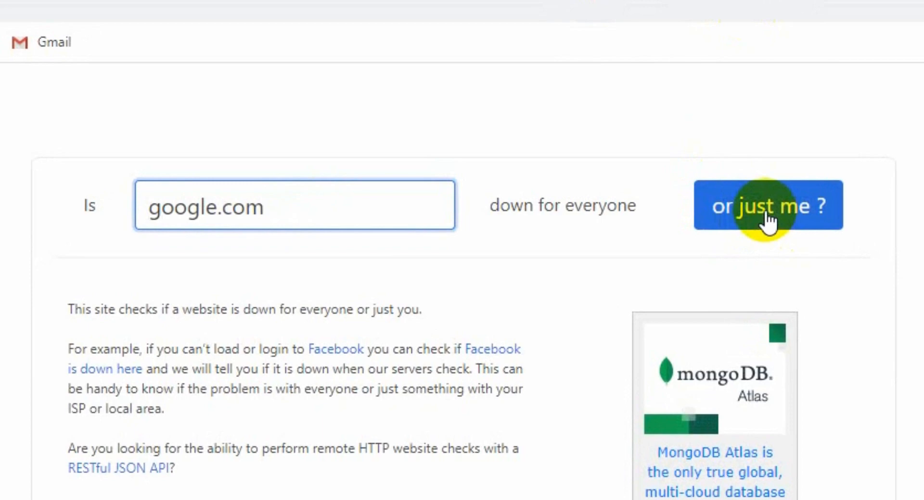
{"action": "left_click", "coordinate": [746, 209]}
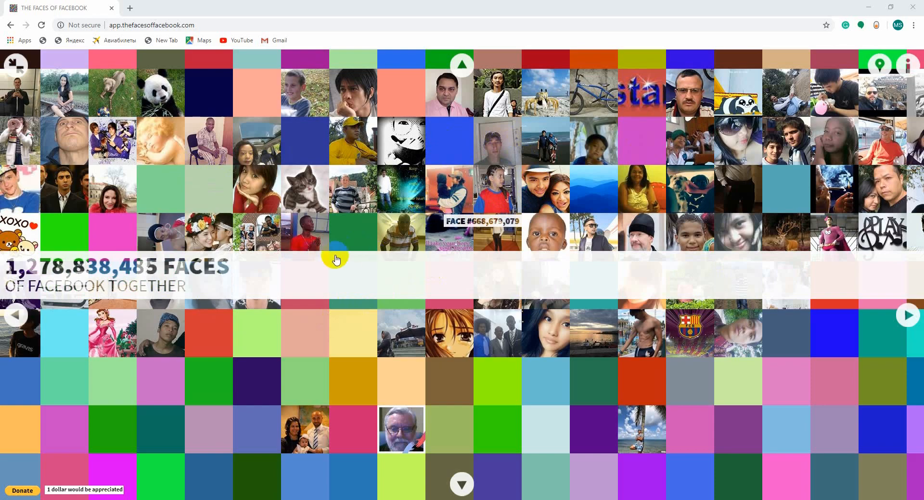
{"action": "scroll", "coordinate": [448, 303], "scroll_direction": "down", "scroll_amount": 5}
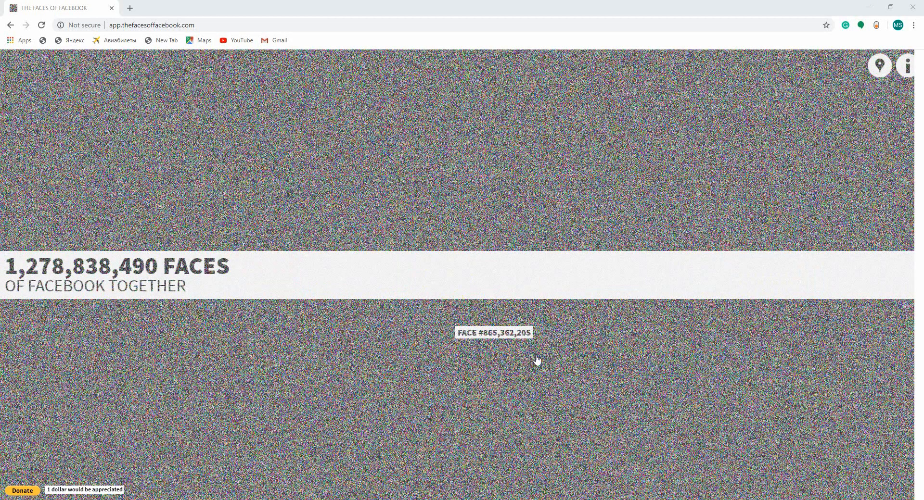
- Zoom back into the face tiles and page right and up through the grid
{"action": "left_click", "coordinate": [532, 334]}
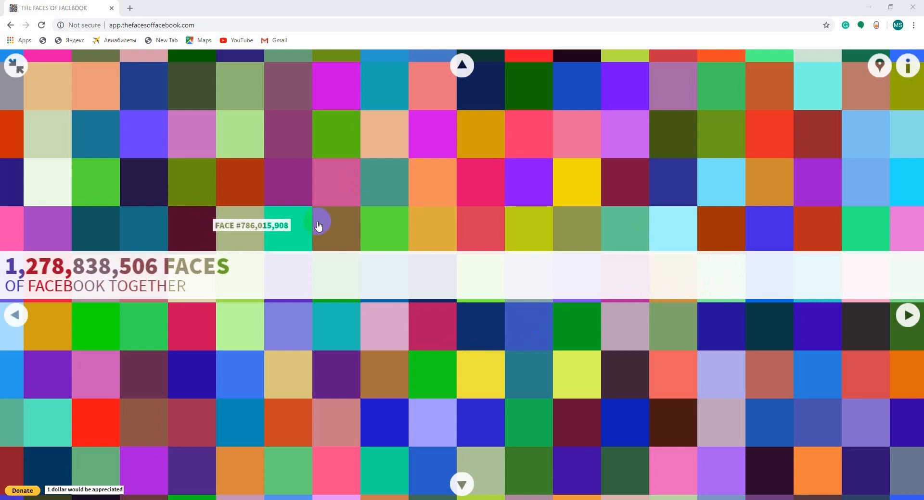
{"action": "left_click", "coordinate": [908, 315]}
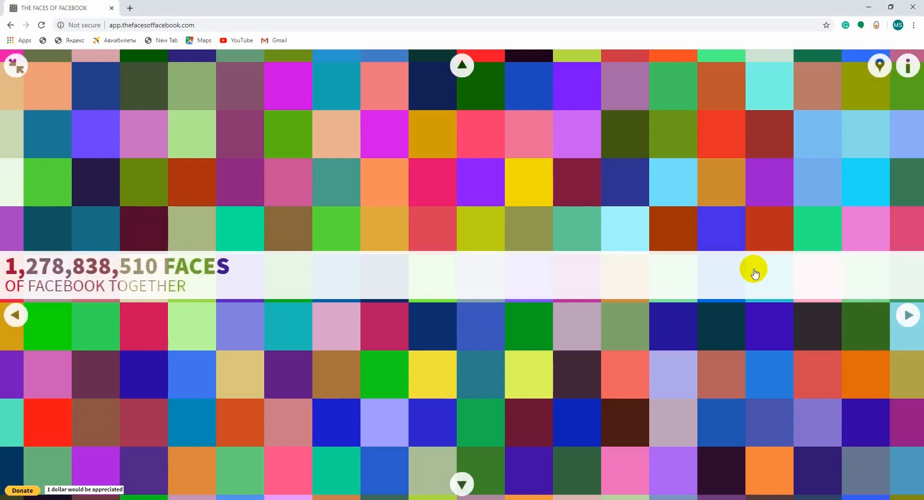
{"action": "left_click", "coordinate": [461, 67]}
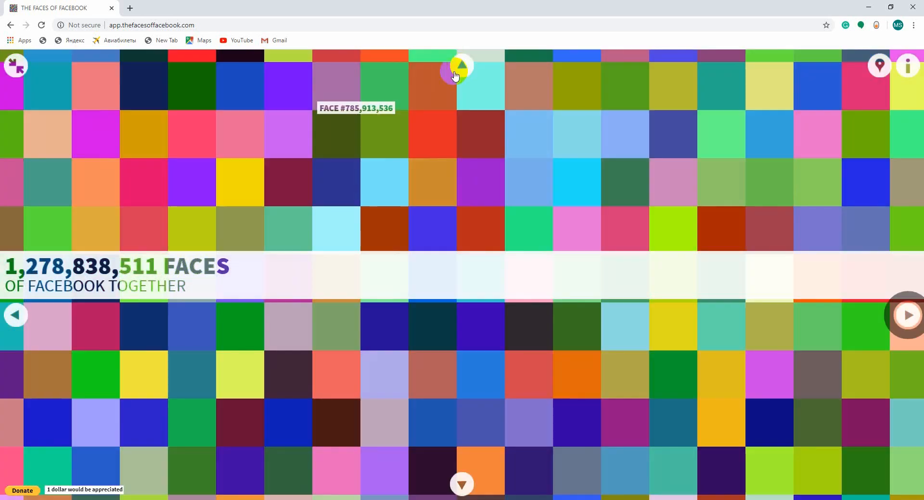
{"action": "left_click", "coordinate": [461, 67]}
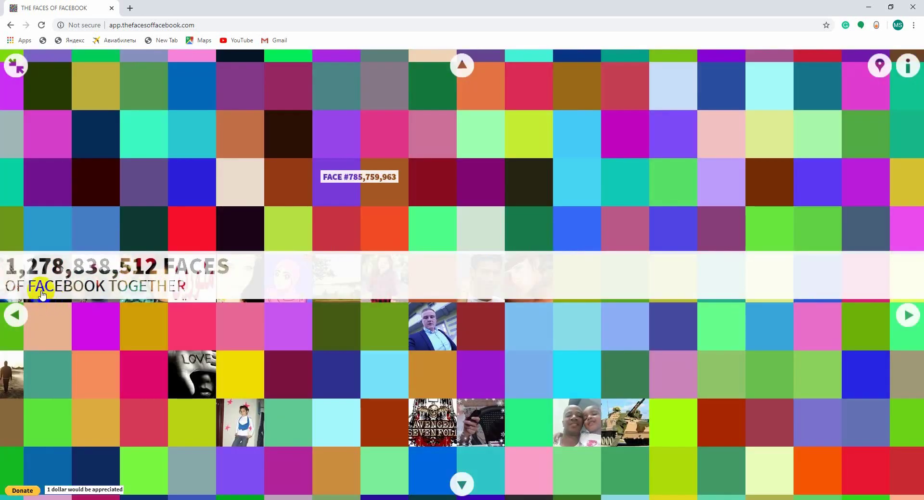
- Page left and then down three times to a new block around Face #786,323,062
{"action": "left_click", "coordinate": [16, 317]}
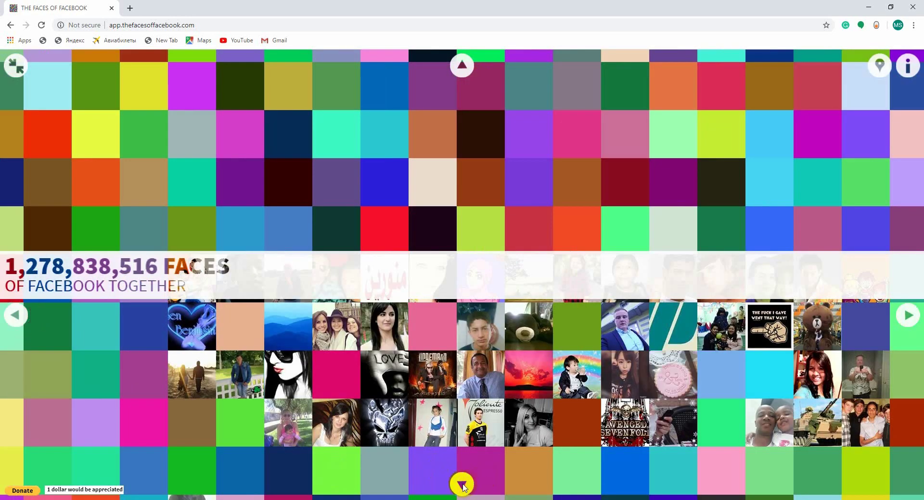
{"action": "left_click", "coordinate": [462, 484]}
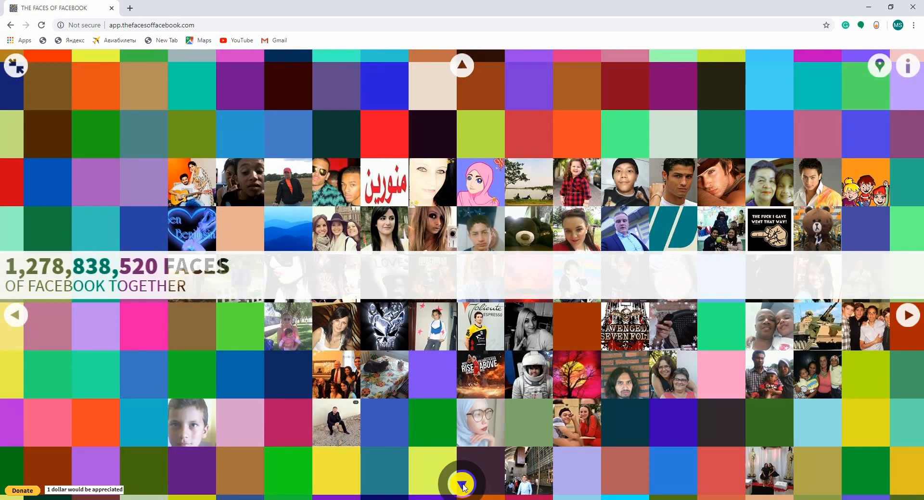
{"action": "left_click", "coordinate": [462, 484]}
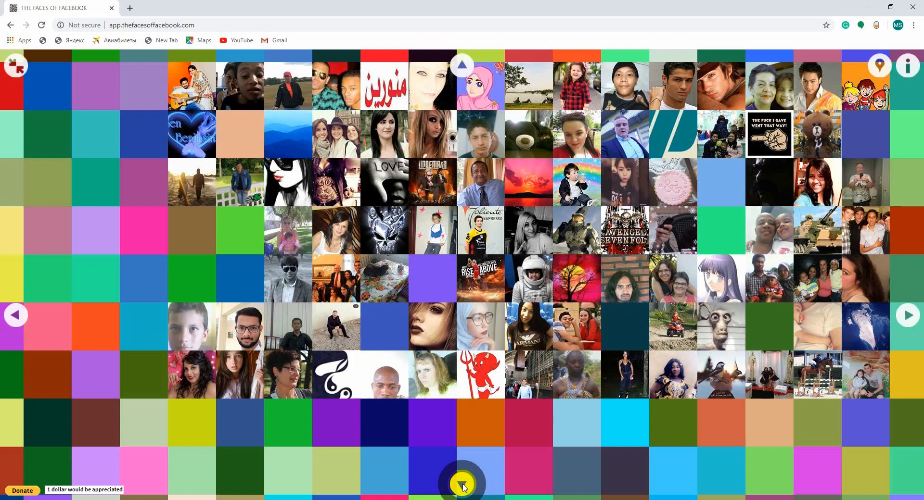
{"action": "left_click", "coordinate": [462, 485]}
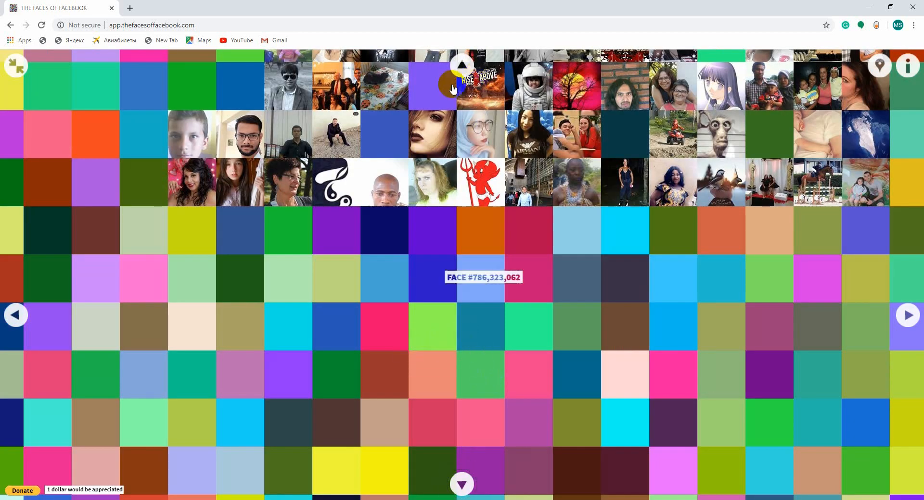